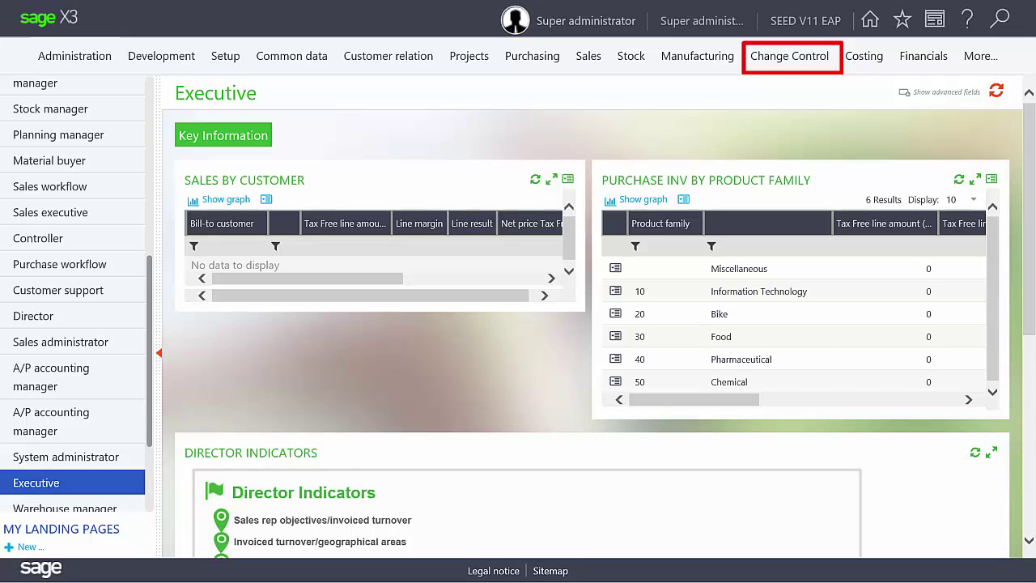
- Create a new change request and enter 'Design Issue' as its description
{"action": "left_click", "coordinate": [789, 56]}
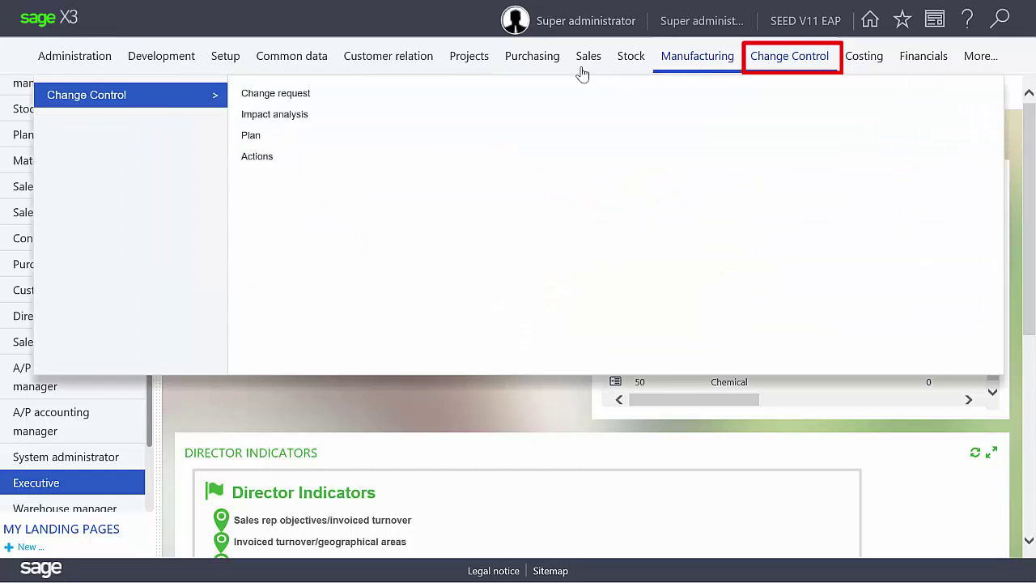
{"action": "left_click", "coordinate": [298, 97]}
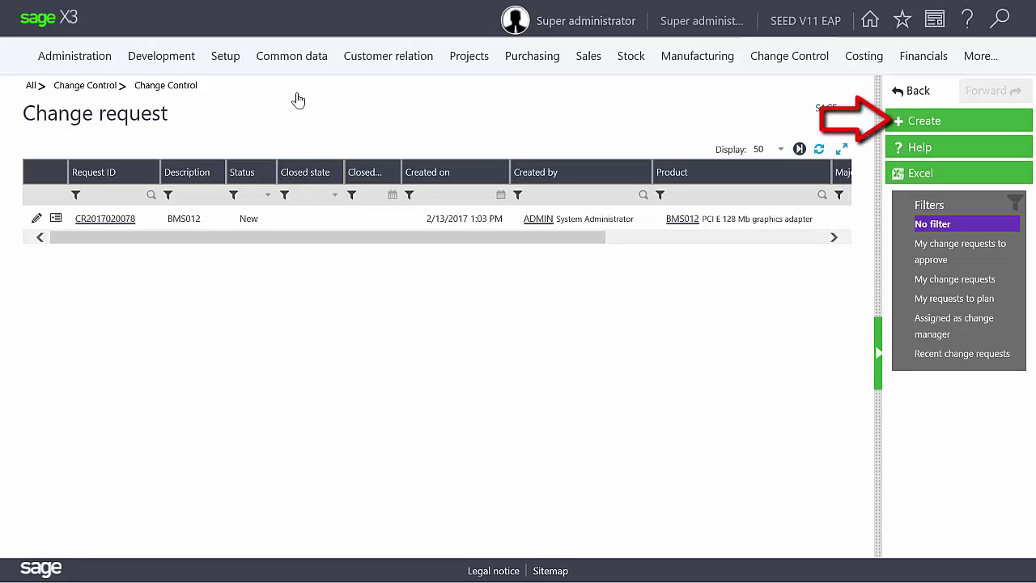
{"action": "left_click", "coordinate": [930, 123]}
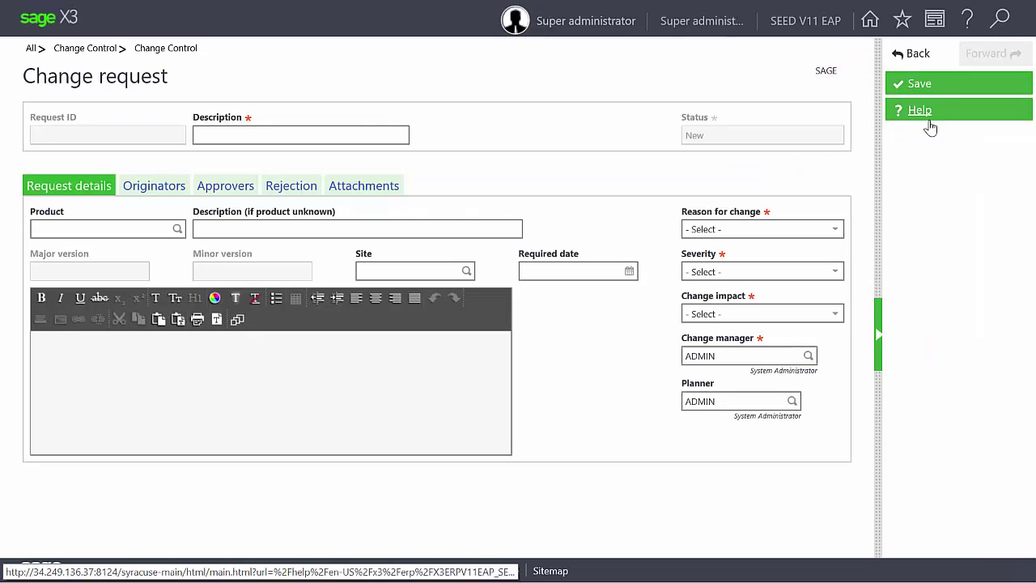
{"action": "left_click", "coordinate": [216, 135]}
{"action": "type", "text": "De"}
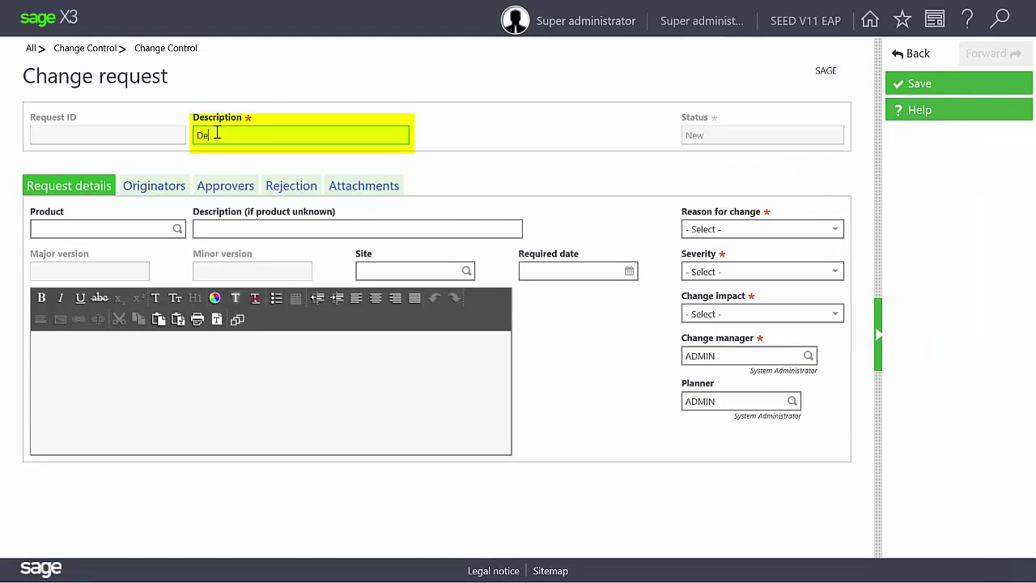
{"action": "type", "text": "sig"}
{"action": "type", "text": "n I"}
{"action": "type", "text": "ssue"}
{"action": "left_click", "coordinate": [126, 231]}
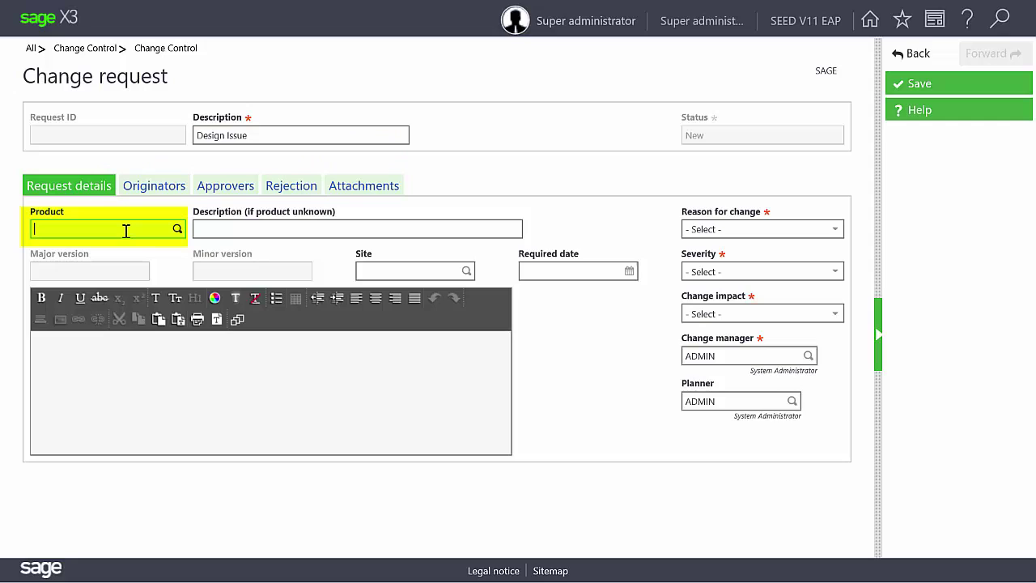
{"action": "type", "text": "FIN"}
{"action": "type", "text": "020"}
{"action": "key", "text": "Tab"}
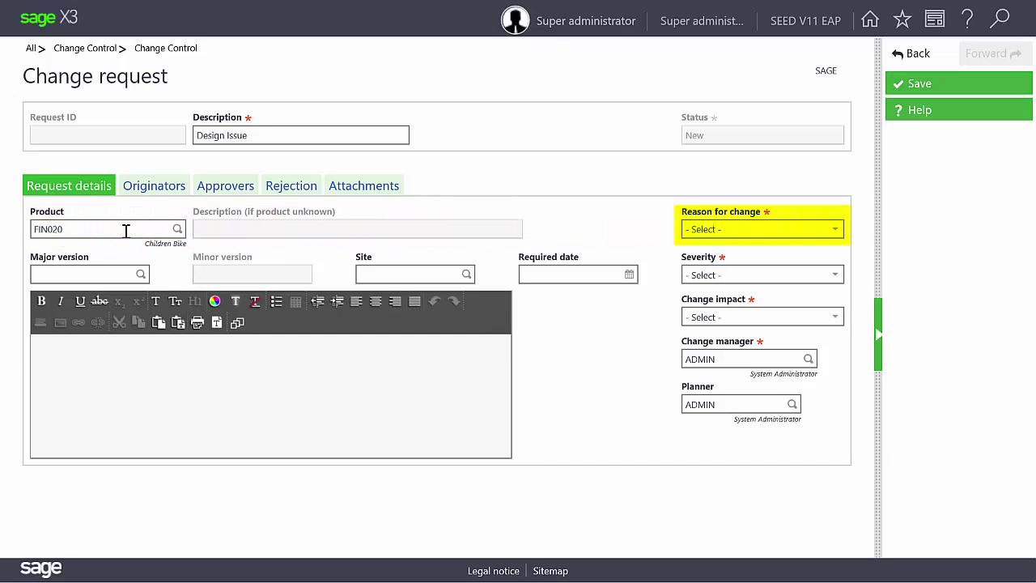
{"action": "left_click", "coordinate": [837, 231]}
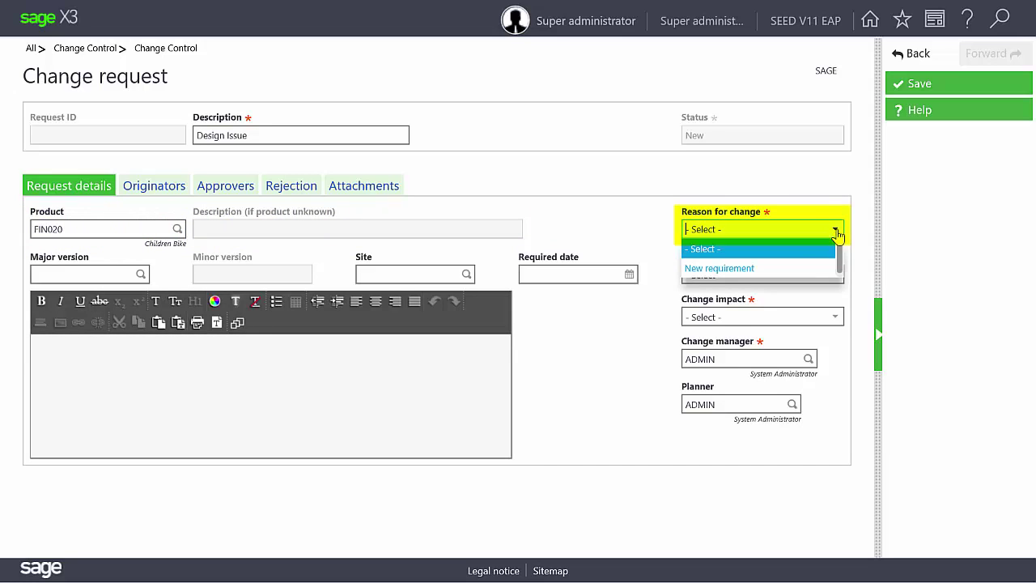
{"action": "left_click", "coordinate": [802, 268]}
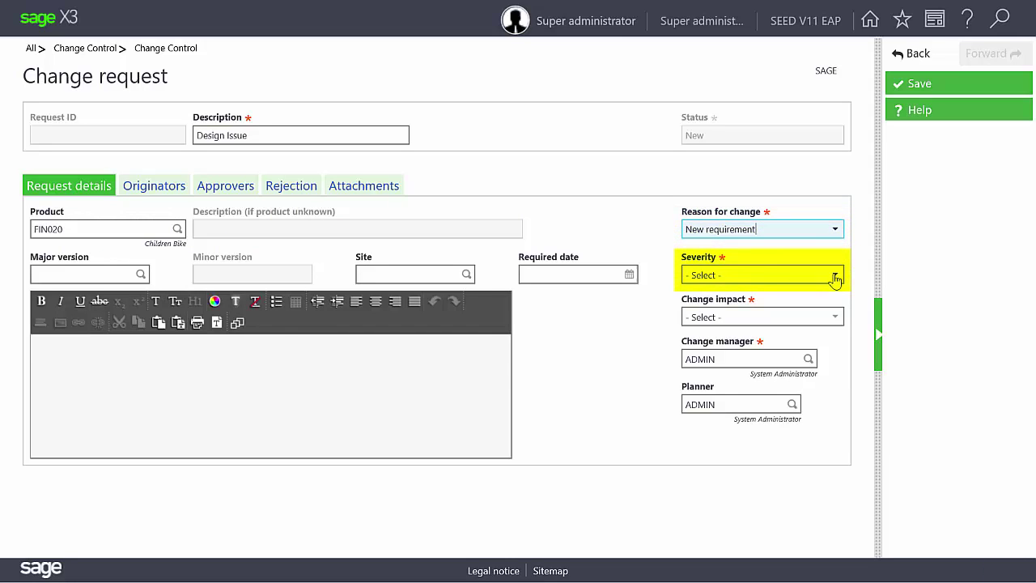
{"action": "left_click", "coordinate": [836, 278]}
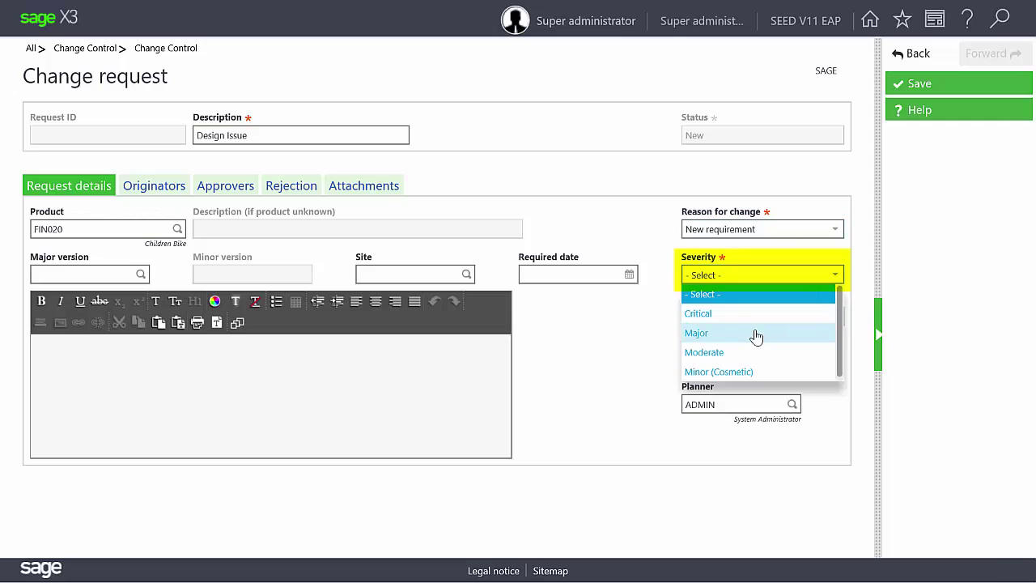
{"action": "left_click", "coordinate": [755, 333]}
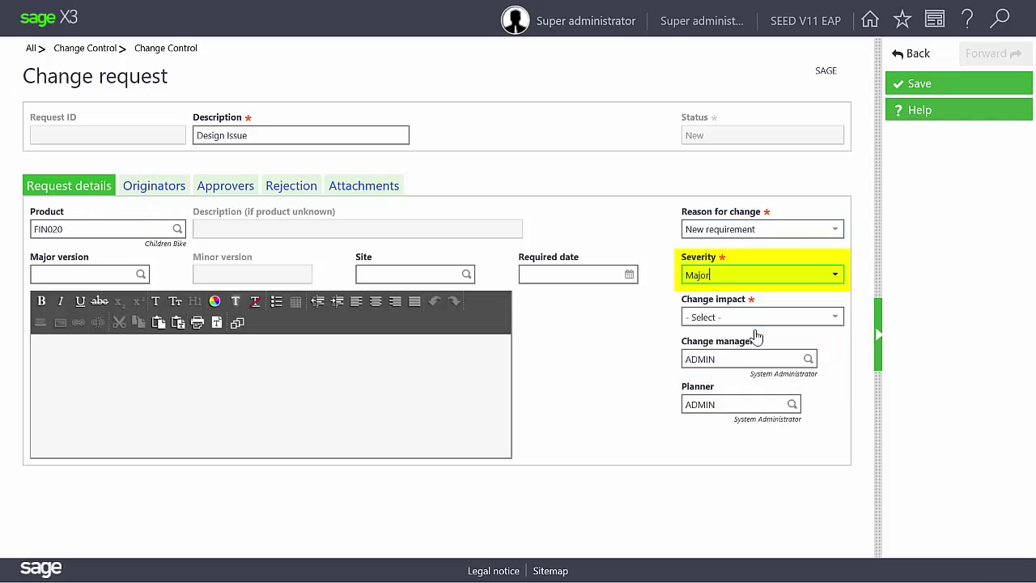
{"action": "left_click", "coordinate": [837, 319]}
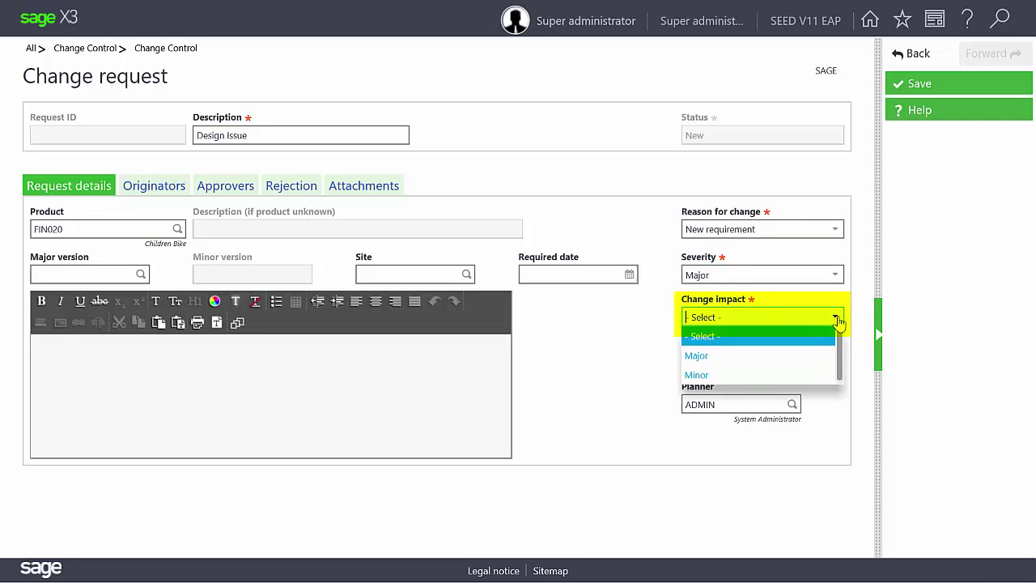
{"action": "left_click", "coordinate": [754, 356]}
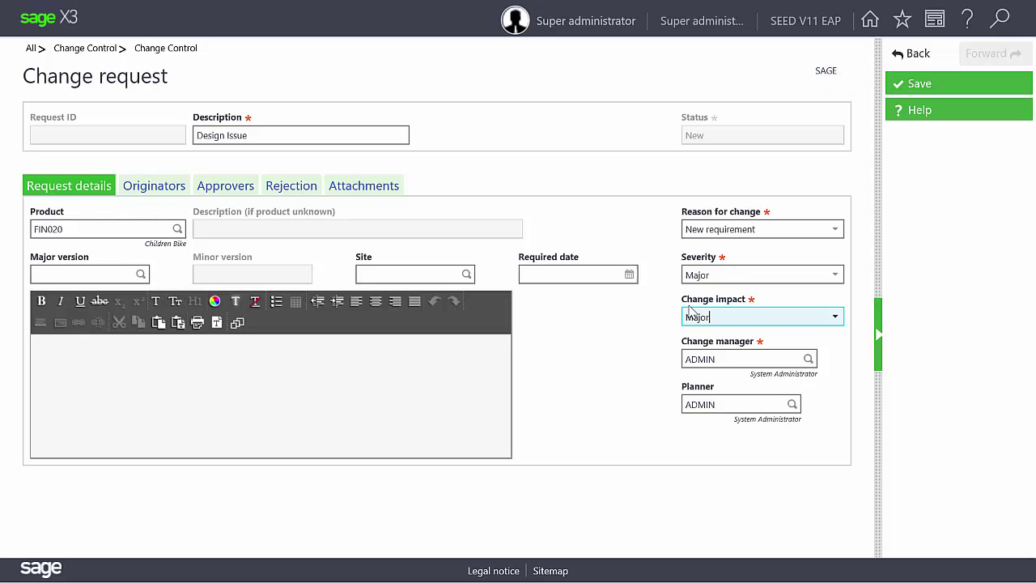
{"action": "left_click", "coordinate": [917, 84]}
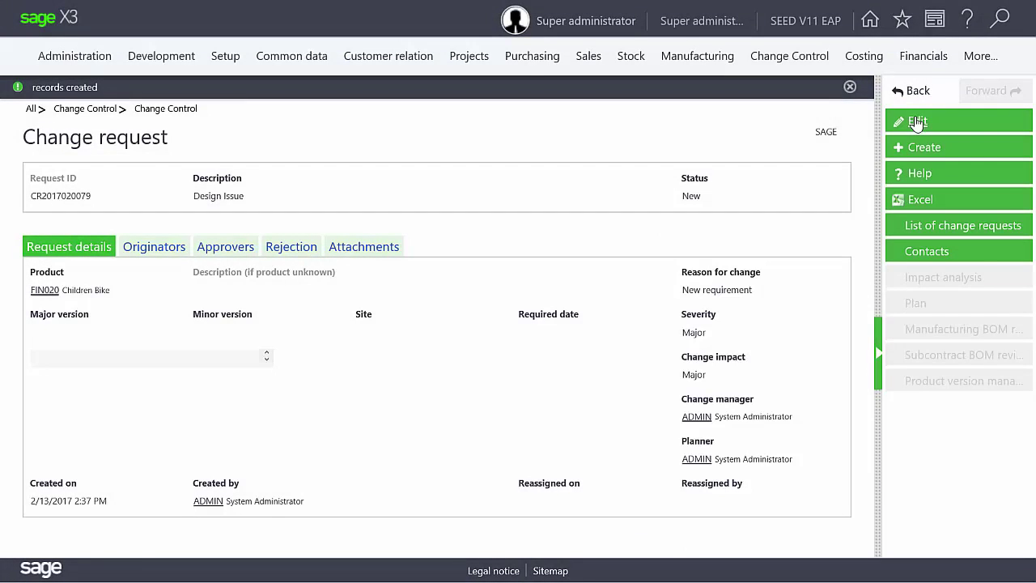
{"action": "left_click", "coordinate": [918, 121]}
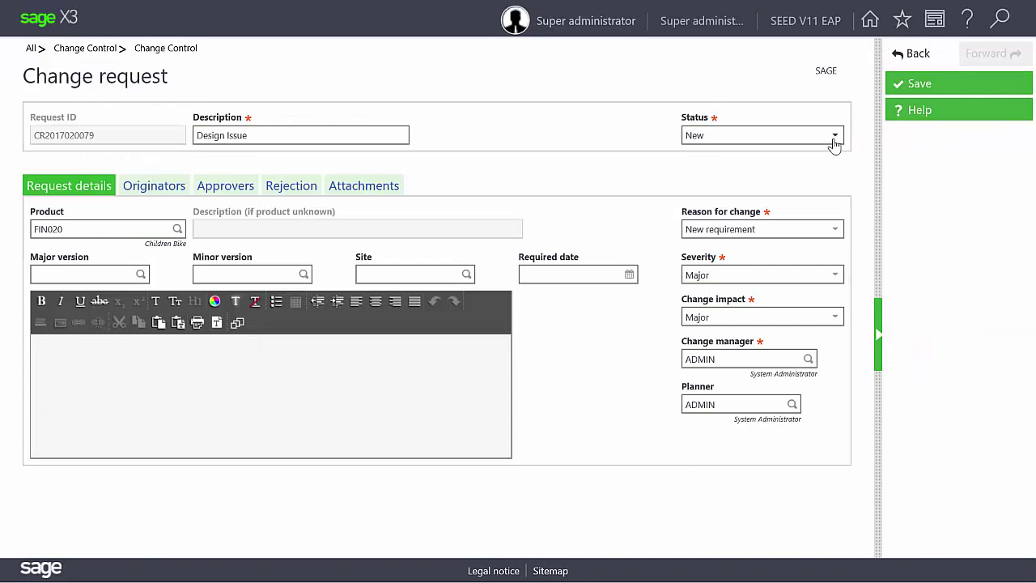
{"action": "left_click", "coordinate": [835, 138]}
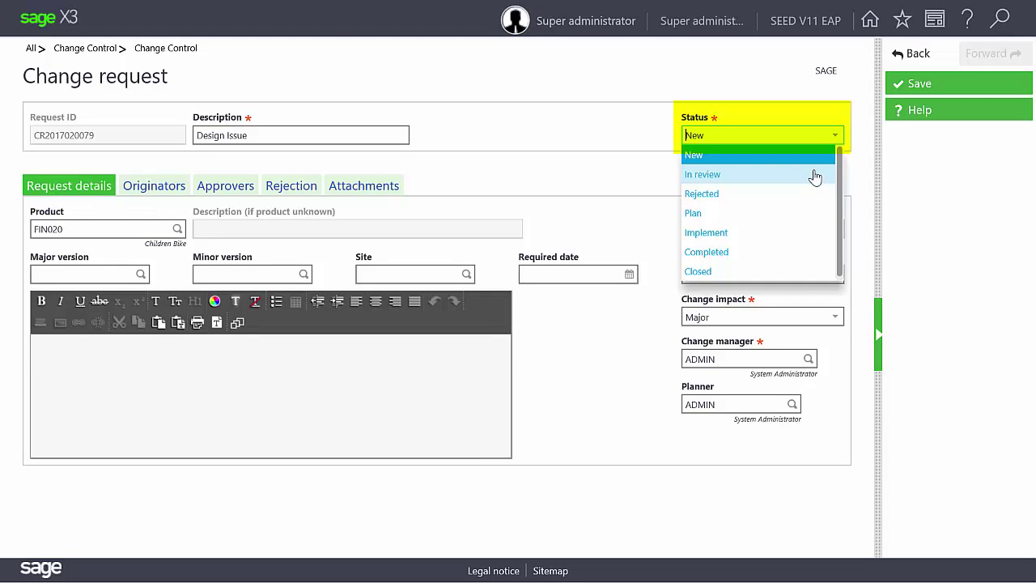
{"action": "left_click", "coordinate": [814, 175]}
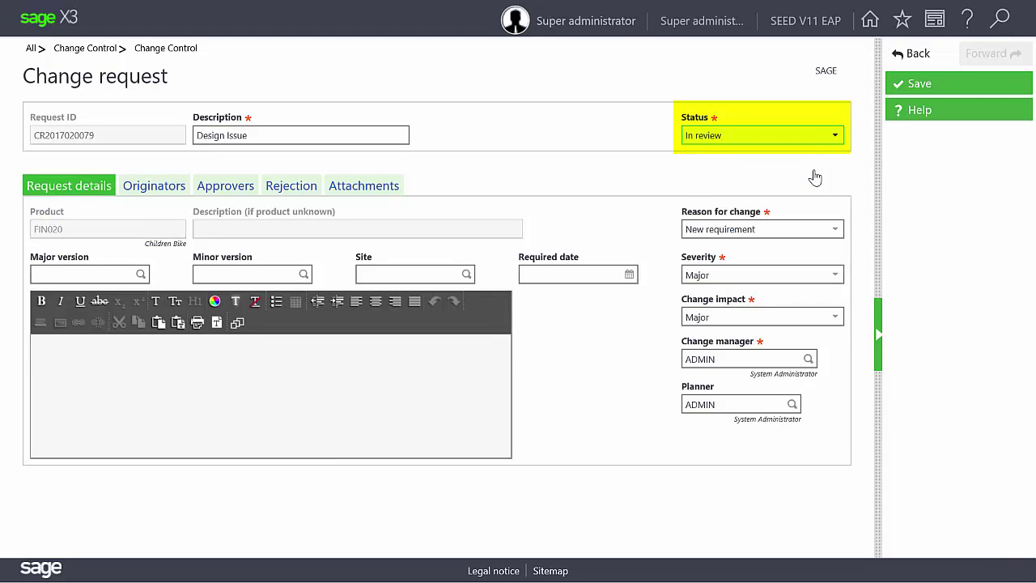
{"action": "left_click", "coordinate": [916, 88]}
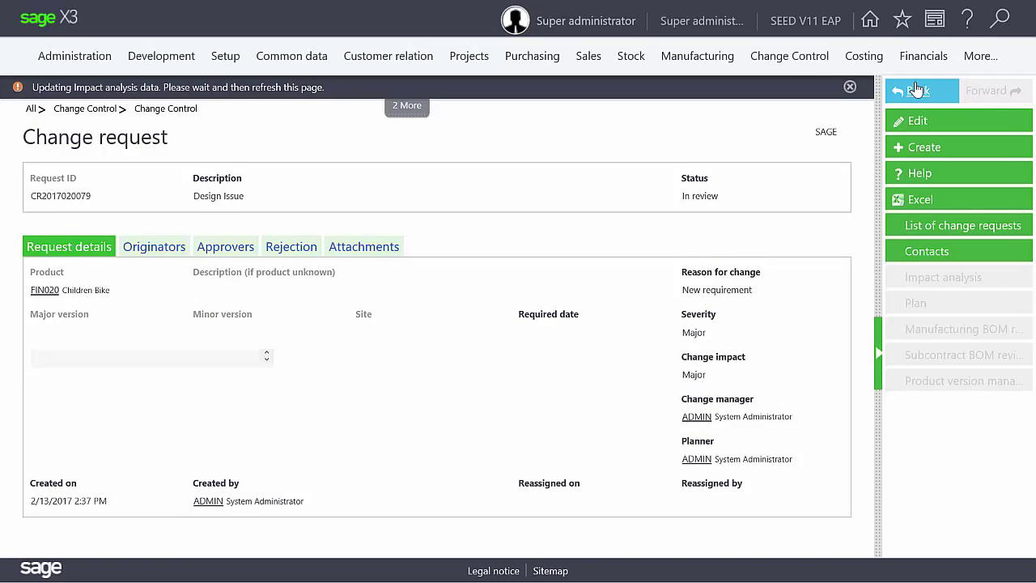
{"action": "left_click", "coordinate": [291, 56]}
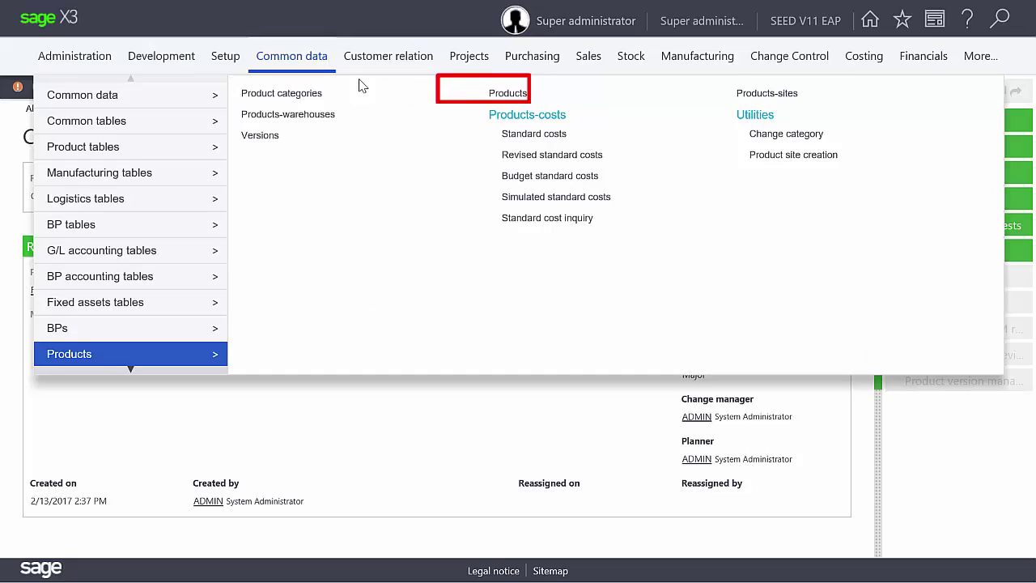
{"action": "left_click", "coordinate": [508, 95]}
{"action": "left_click", "coordinate": [940, 353]}
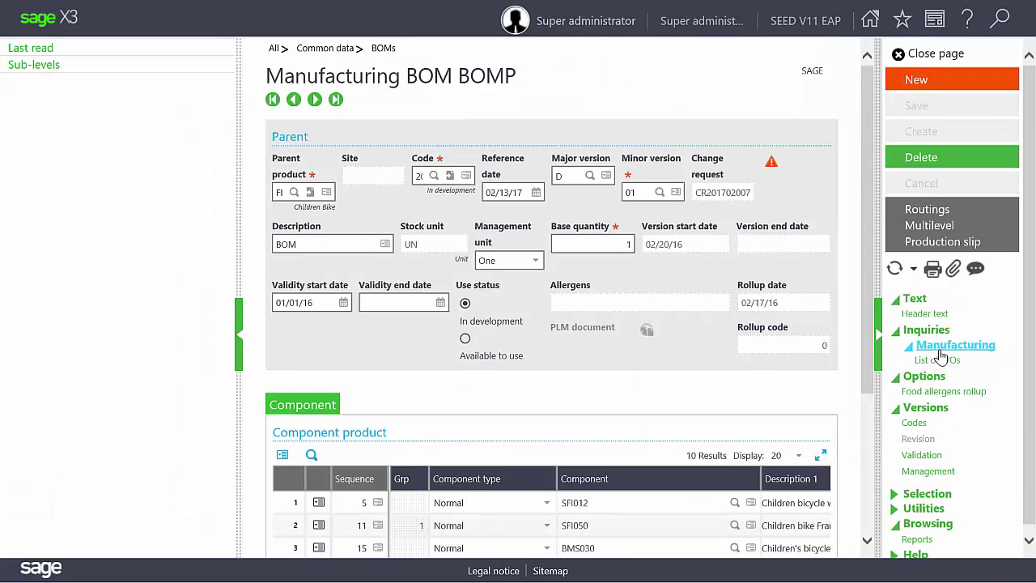
{"action": "left_click", "coordinate": [239, 321]}
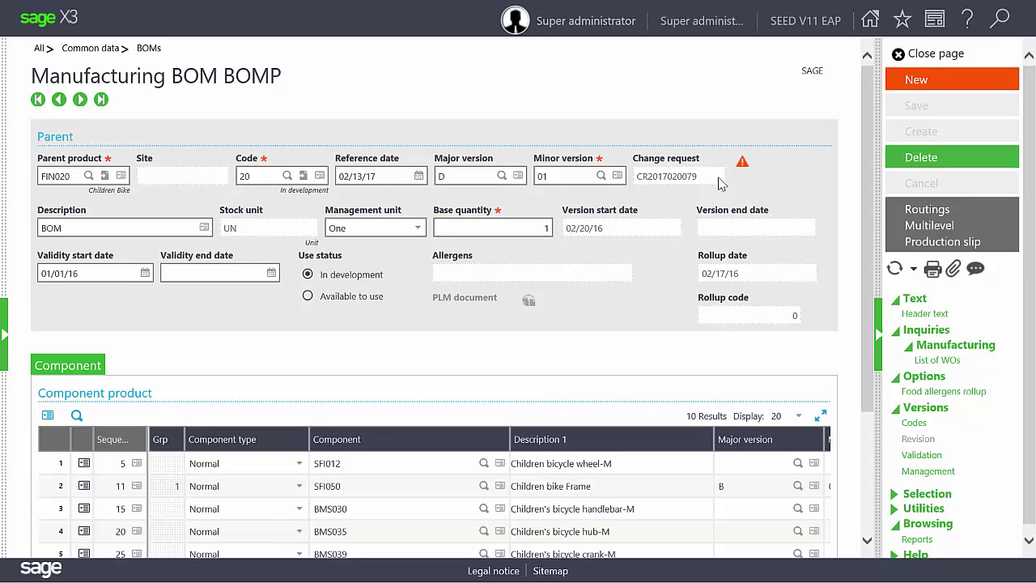
{"action": "left_click", "coordinate": [935, 54]}
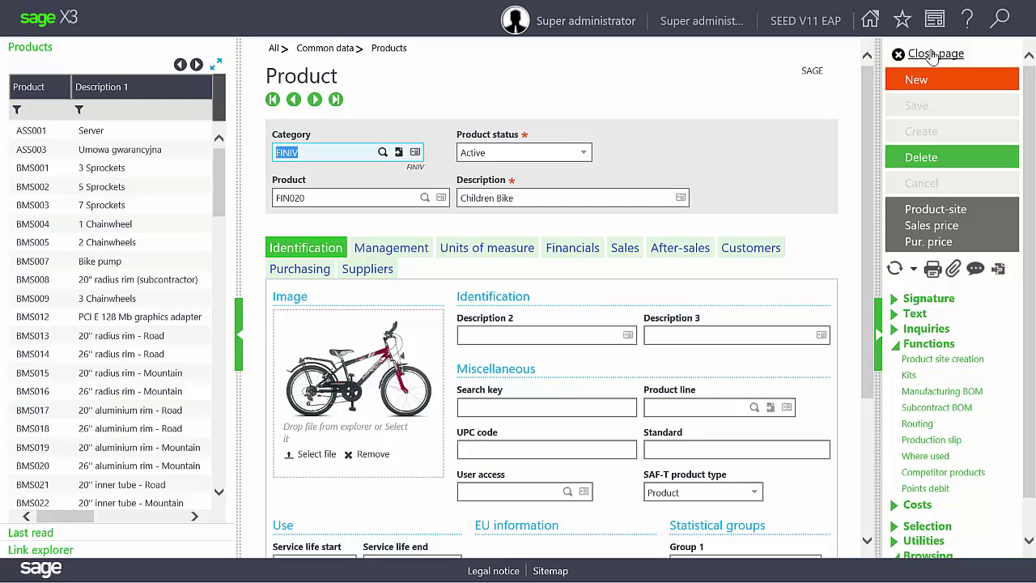
{"action": "left_click", "coordinate": [915, 424]}
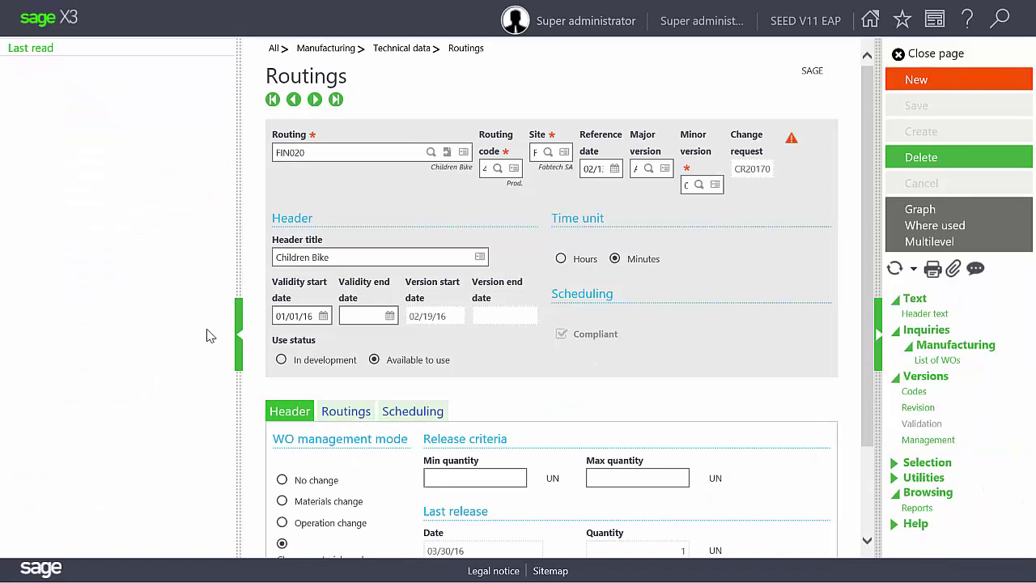
{"action": "left_click", "coordinate": [238, 332]}
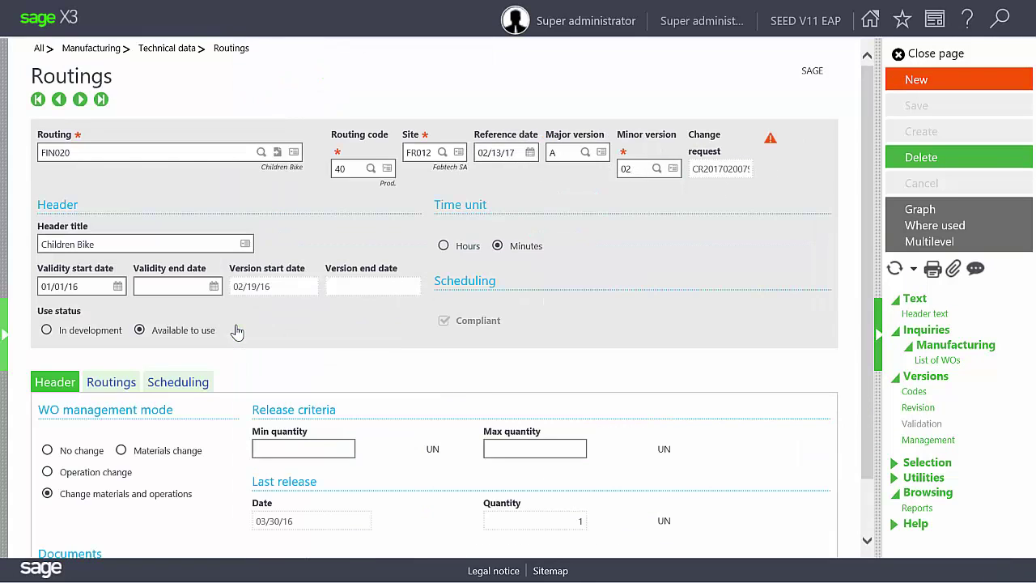